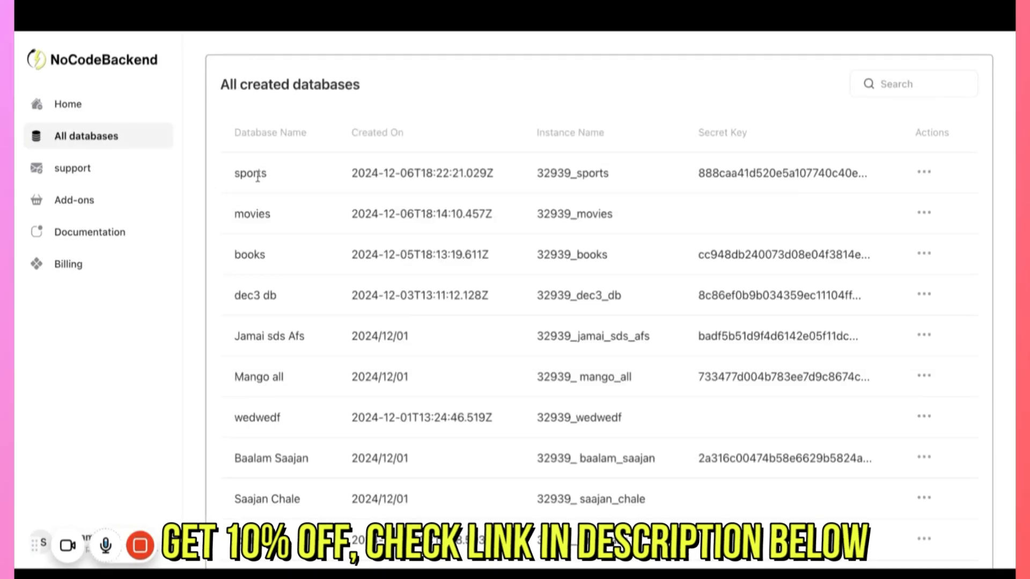
Open the sports database's table setup and define a new outdoor_sports column named popularity with the Dropdown type
click(926, 174)
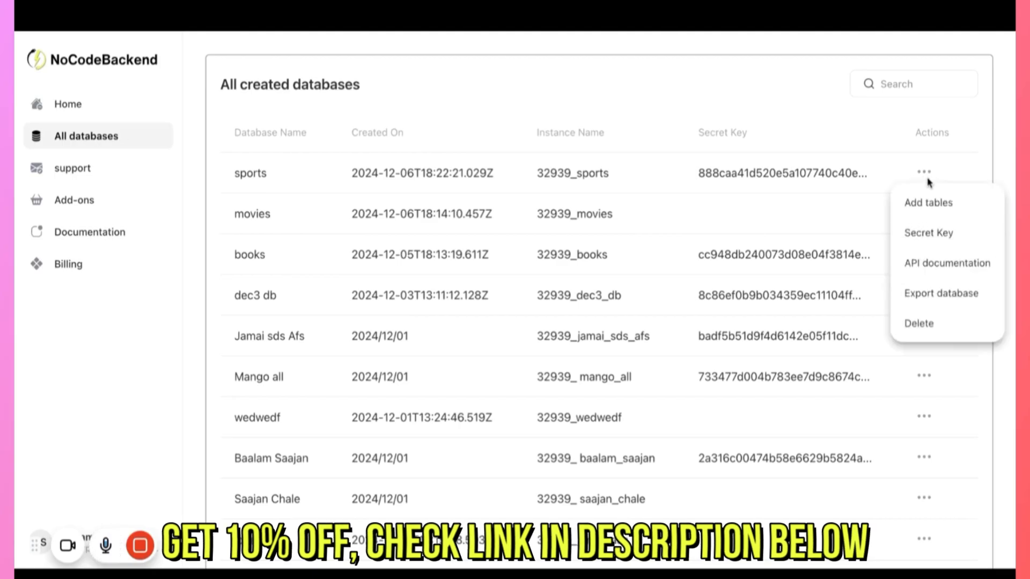
click(934, 204)
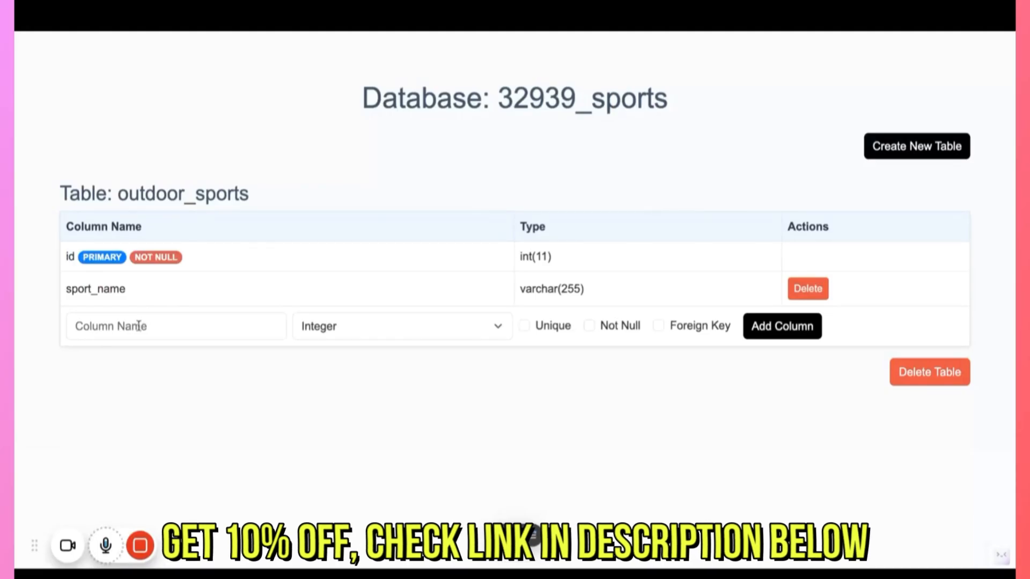
click(189, 325)
text(popularity)
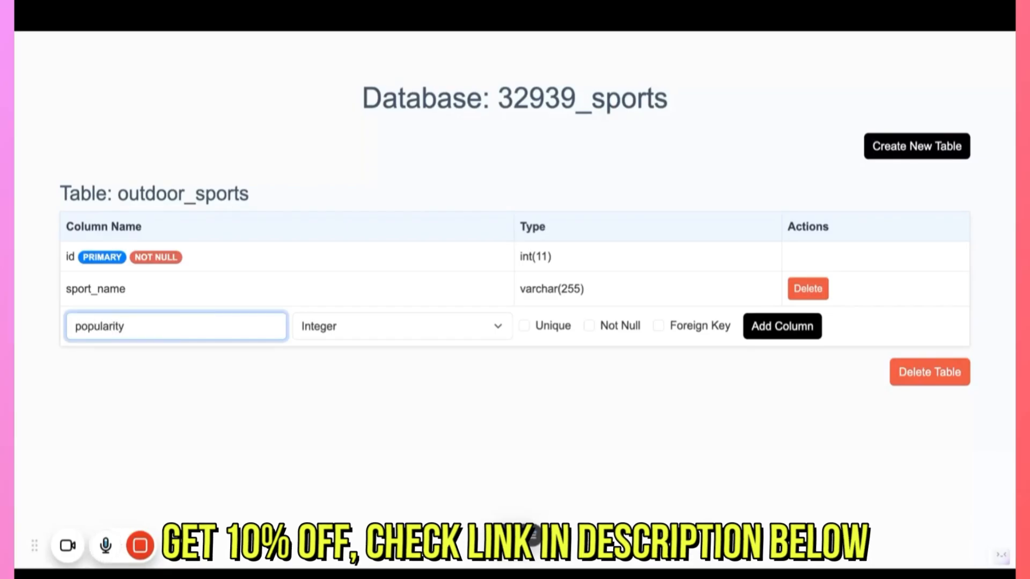
click(367, 327)
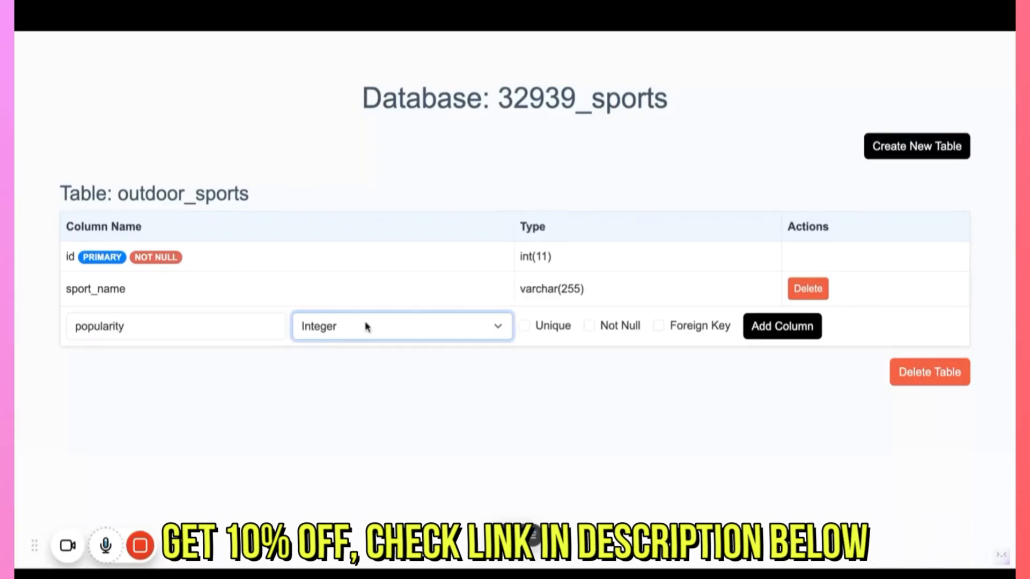
click(463, 336)
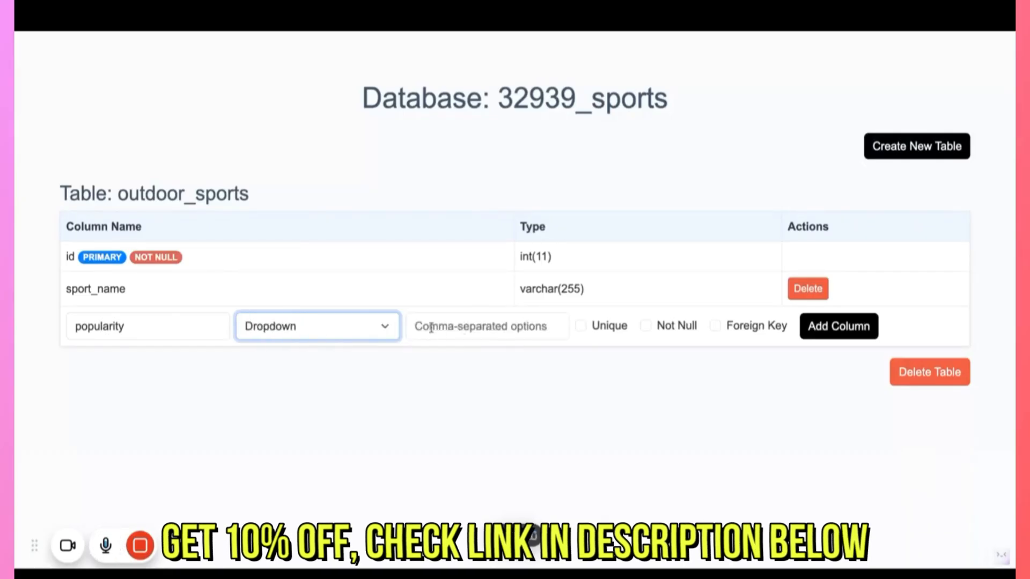
Give the popularity column the options very popular, less popular, unknown, and add it to outdoor_sports
click(459, 326)
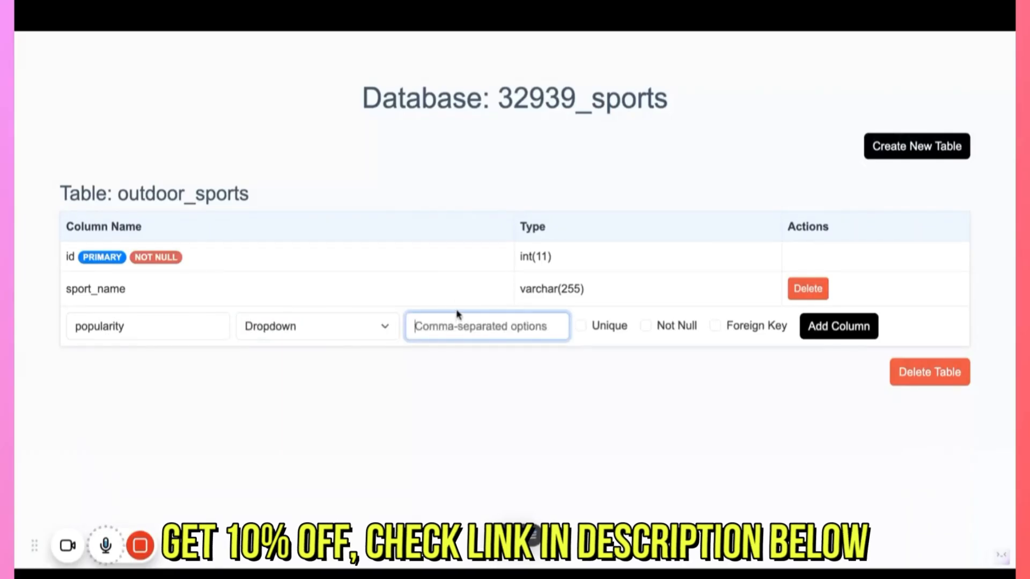
text(vaery)
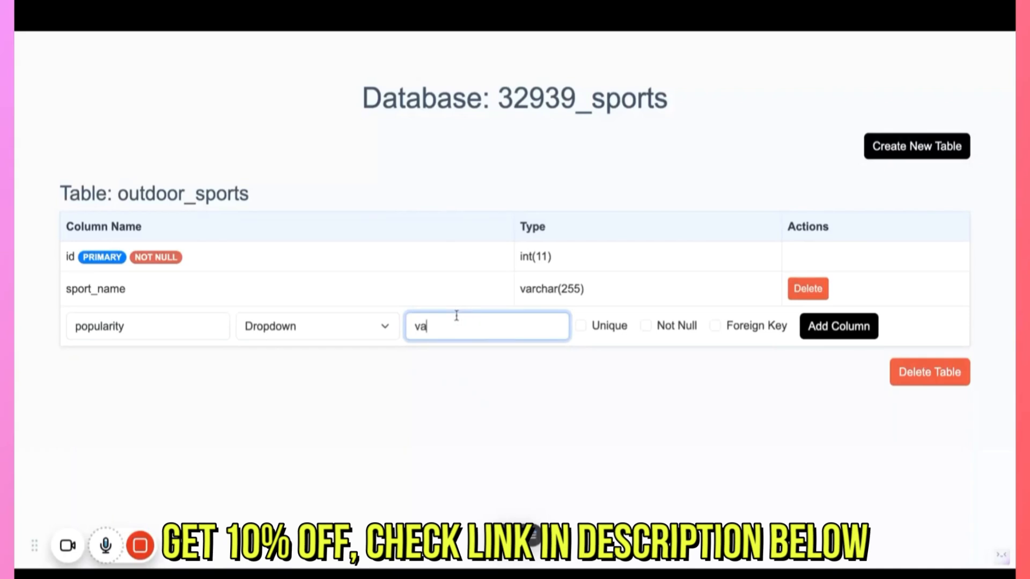
key(BackSpace)
key(BackSpace)
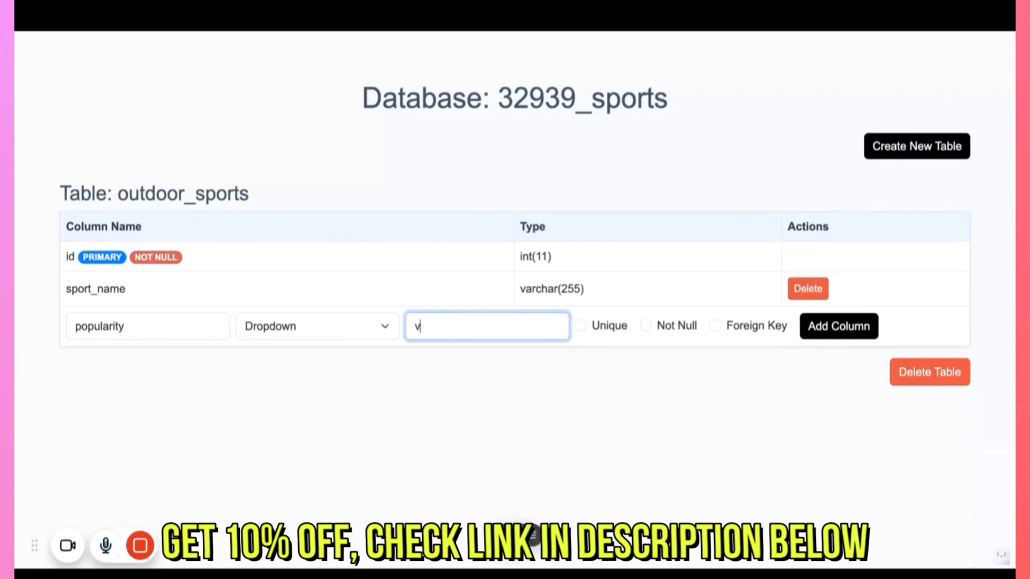
text(popular,)
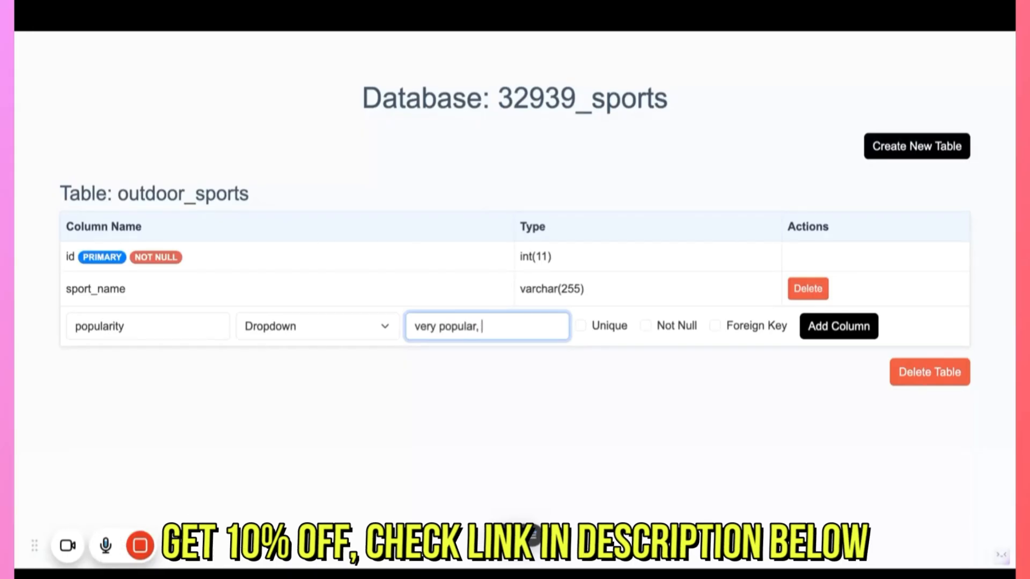
text( less pol)
text(ular)
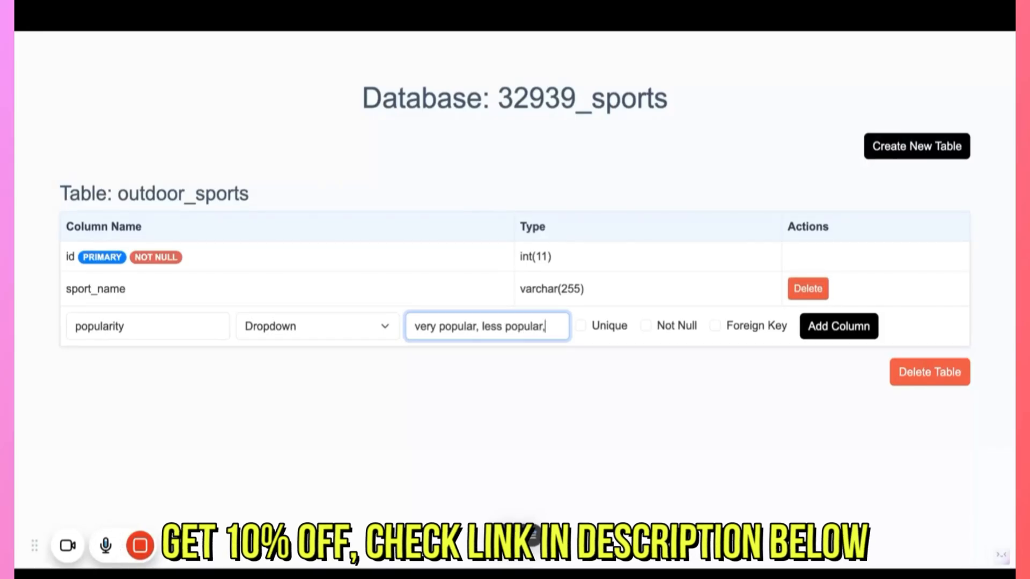
text(, un)
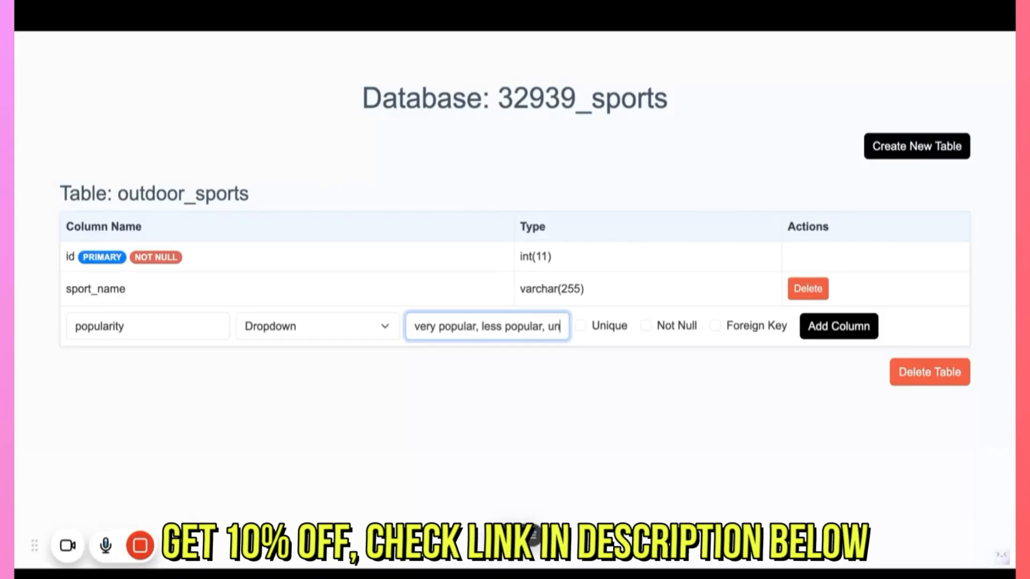
text(known)
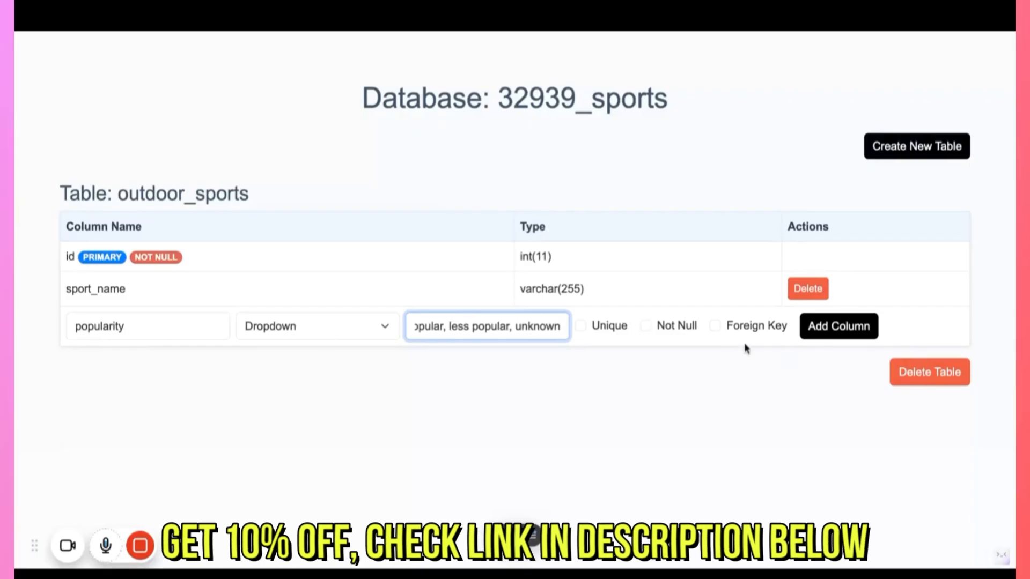
click(853, 330)
click(833, 334)
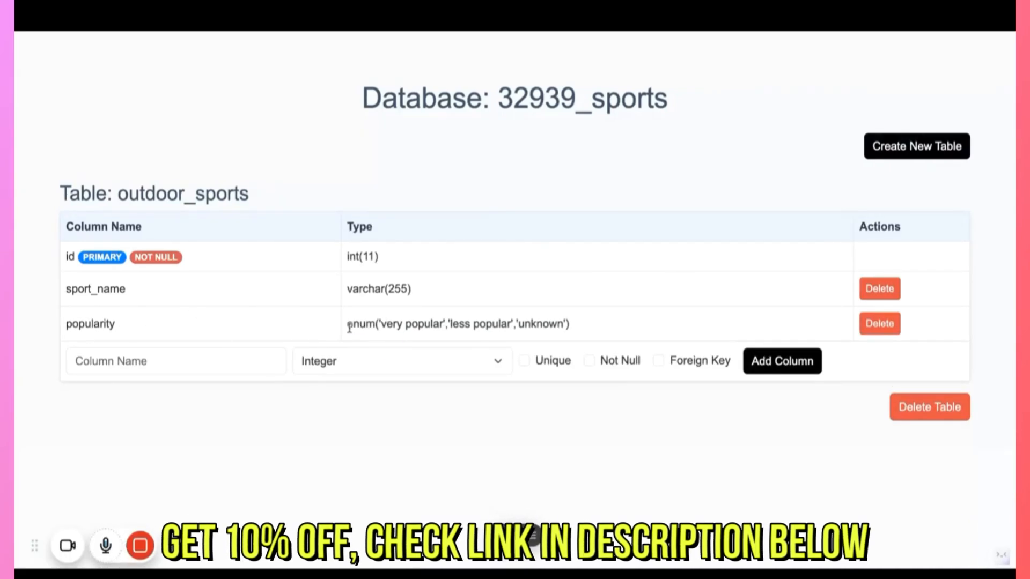
drag(348, 328, 375, 325)
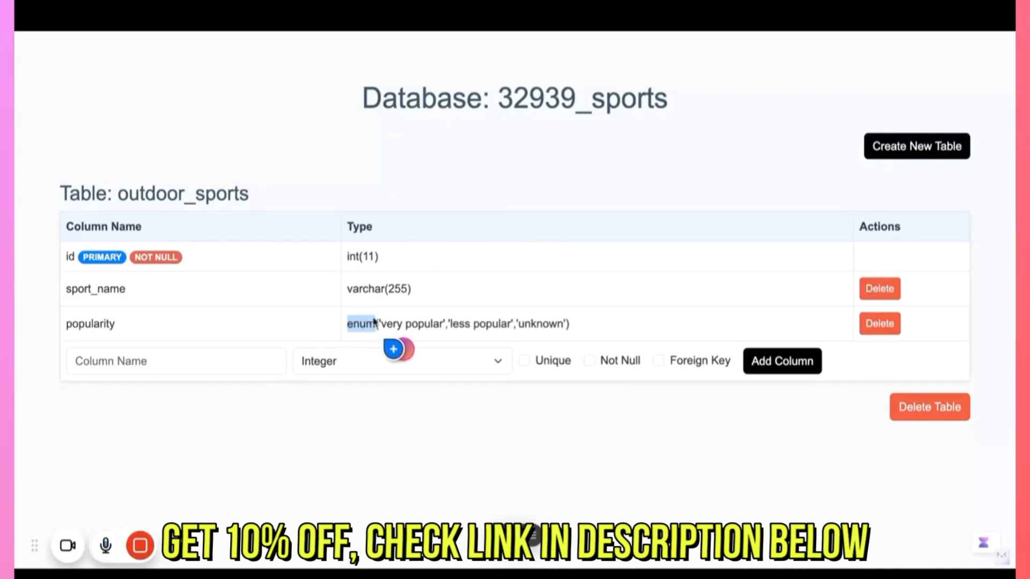
click(436, 173)
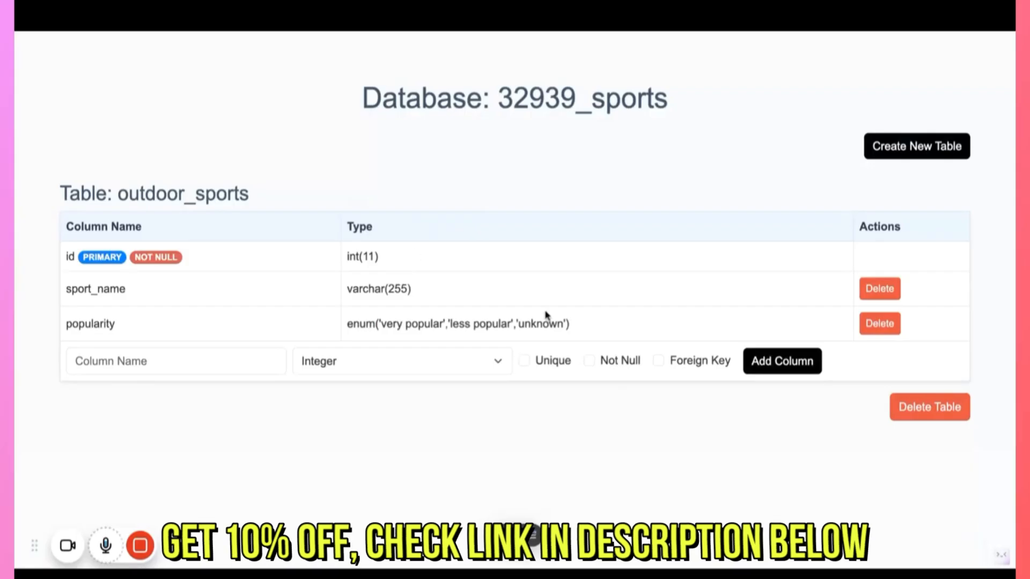
Create a new table named Indoor sports in the sports database
click(909, 142)
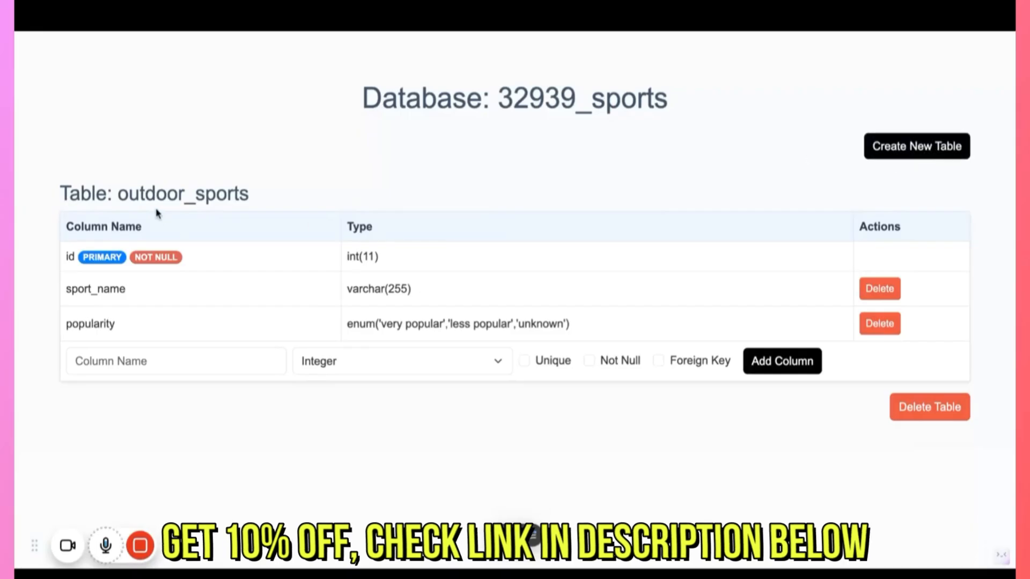
click(915, 146)
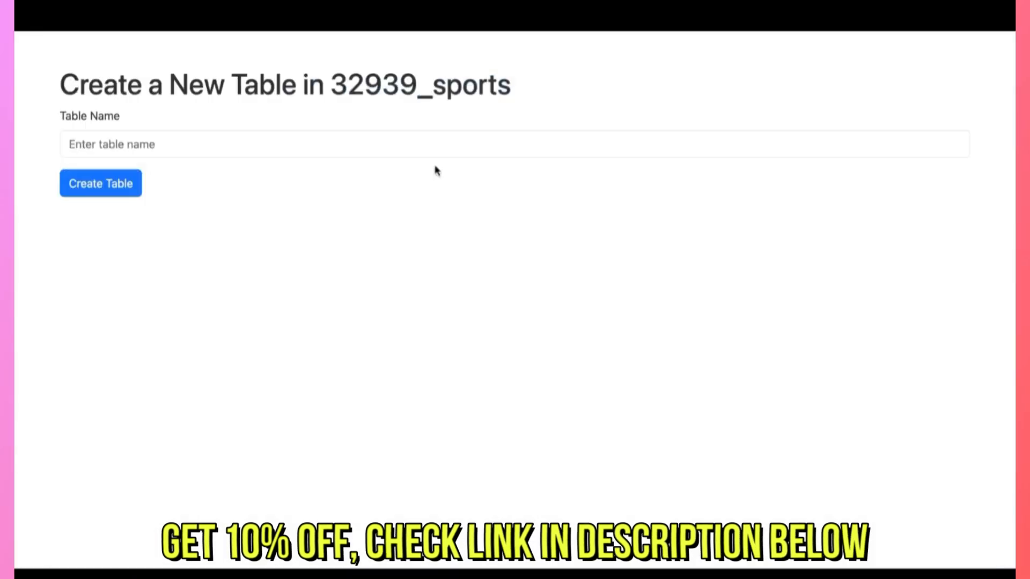
click(272, 144)
text(lndoor sports)
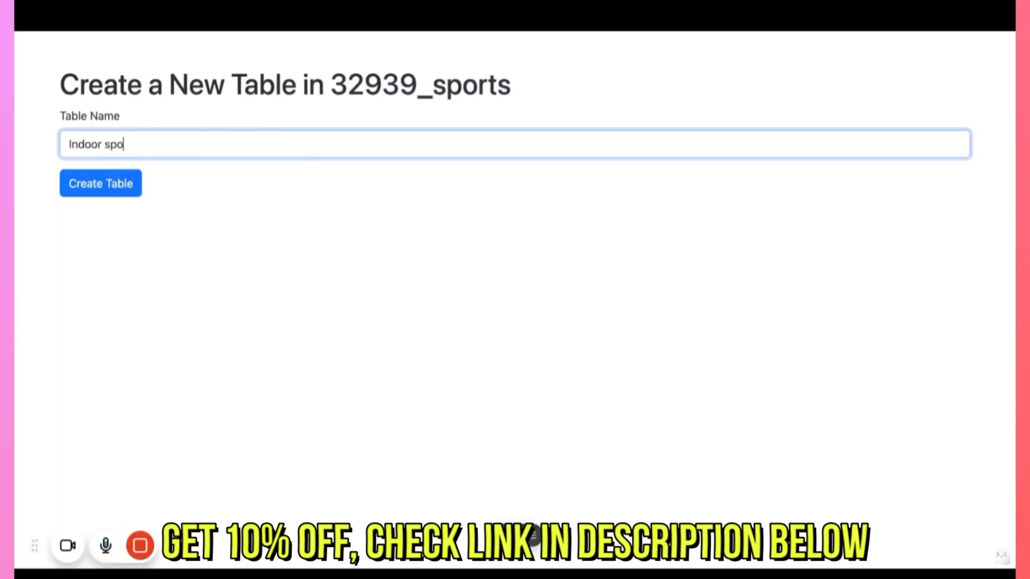
click(108, 190)
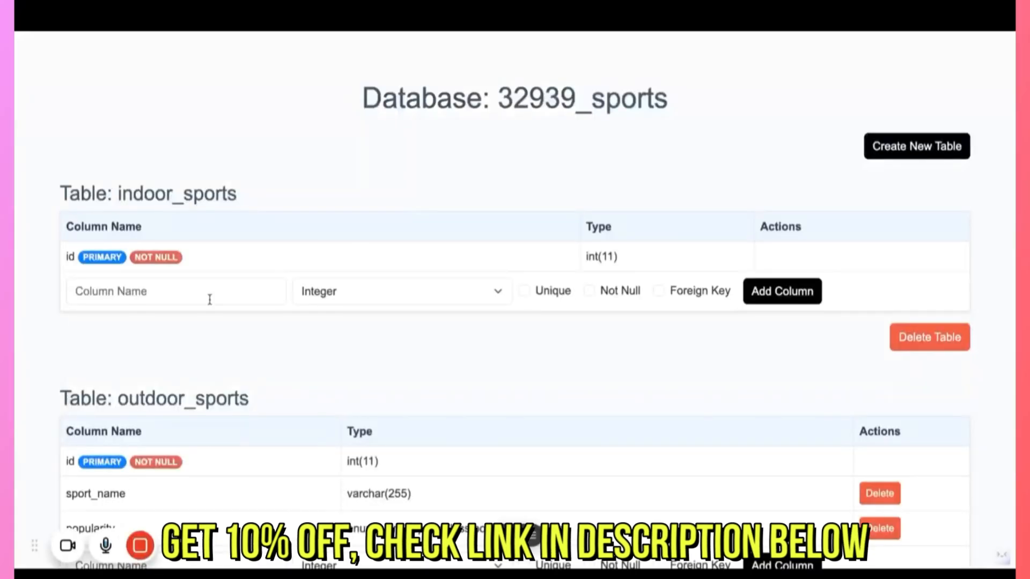
Add a unique Short Text column named sport name to the indoor_sports table
scroll(210, 299, down, 2)
scroll(210, 299, up, 2)
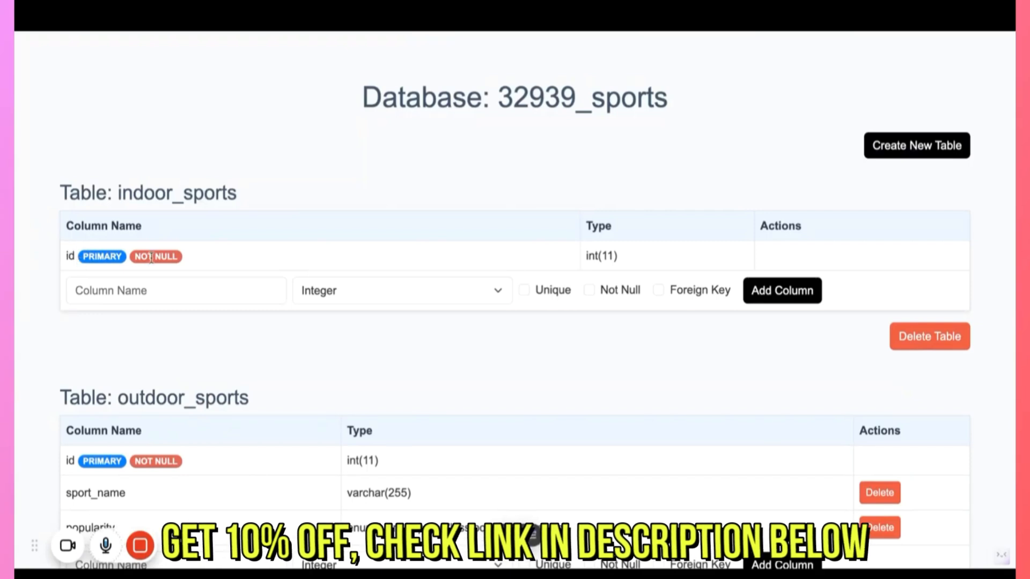
click(155, 291)
text(sport name)
click(429, 285)
click(347, 318)
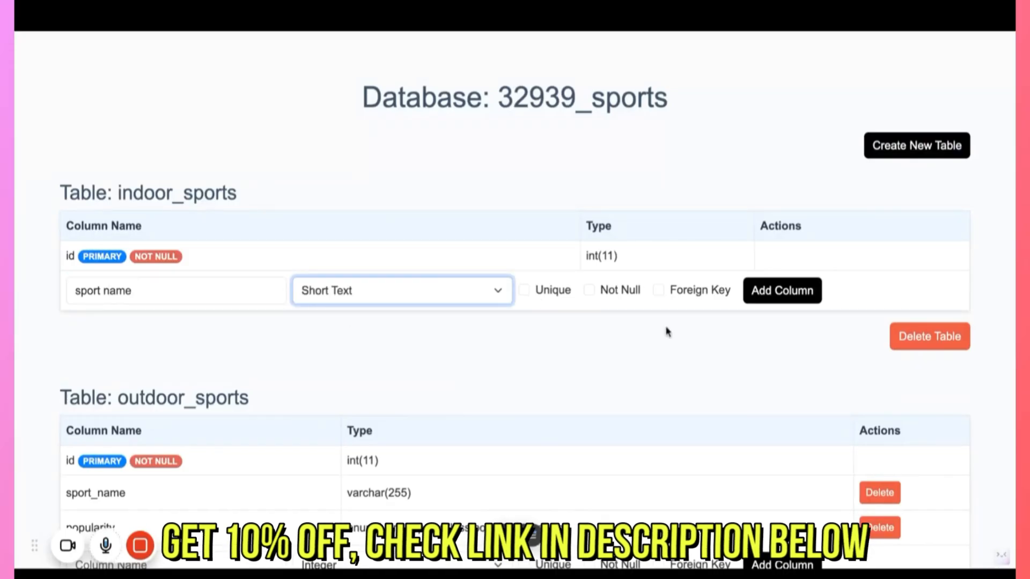
click(772, 294)
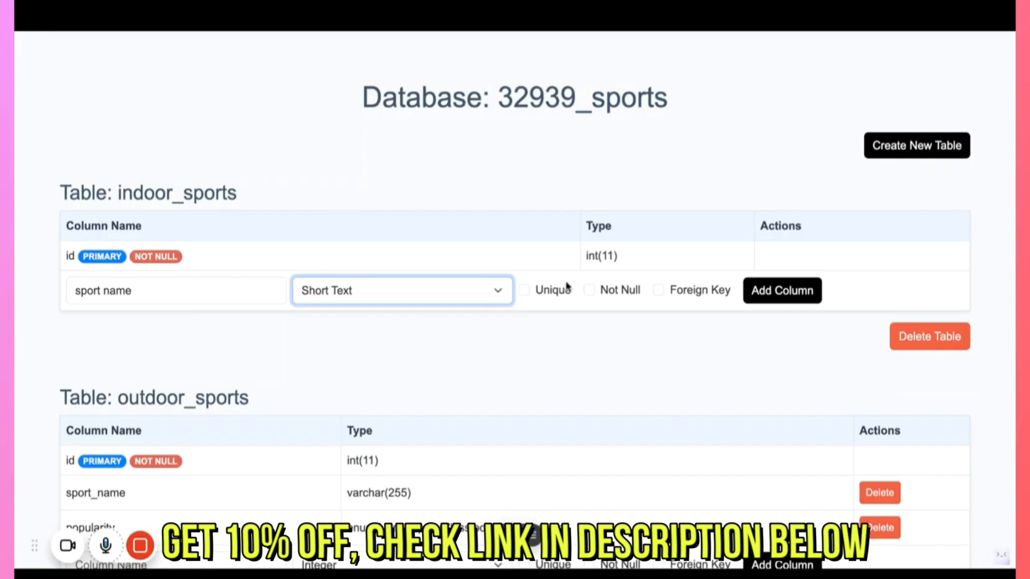
click(524, 291)
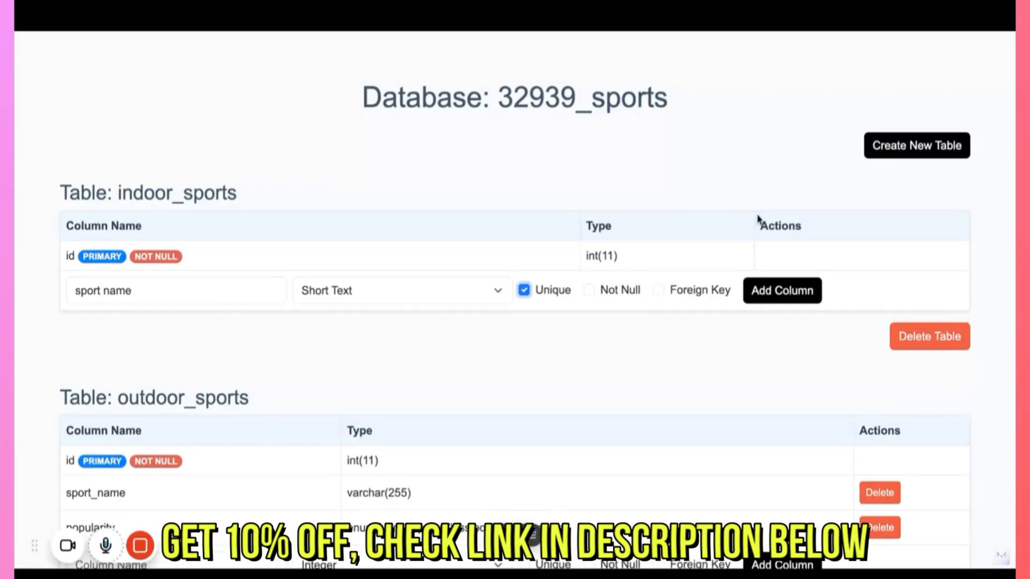
click(789, 297)
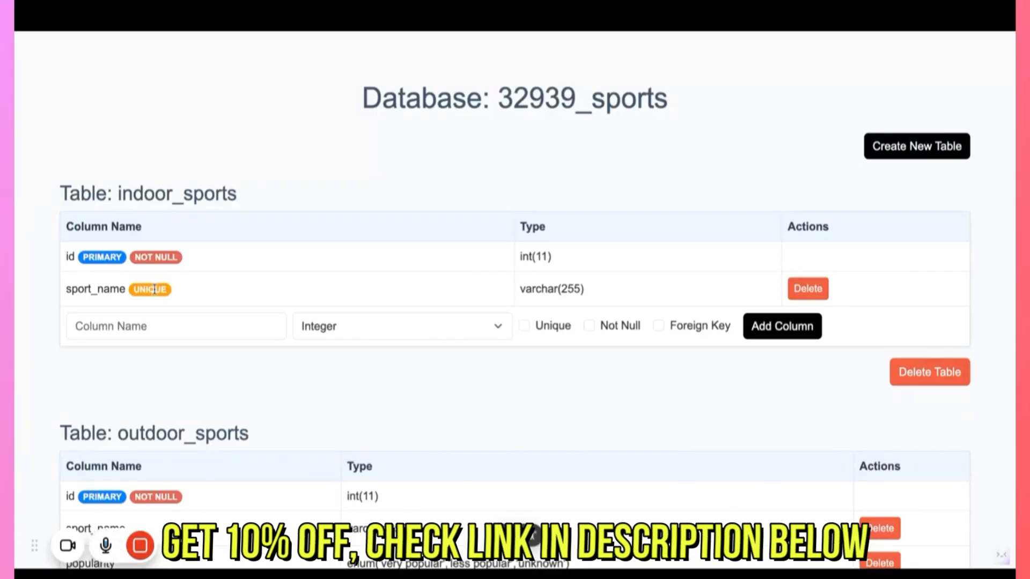
Add a Dropdown column named popularity to indoor_sports, copying option text from the outdoor_sports popularity column
scroll(202, 393, down, 3)
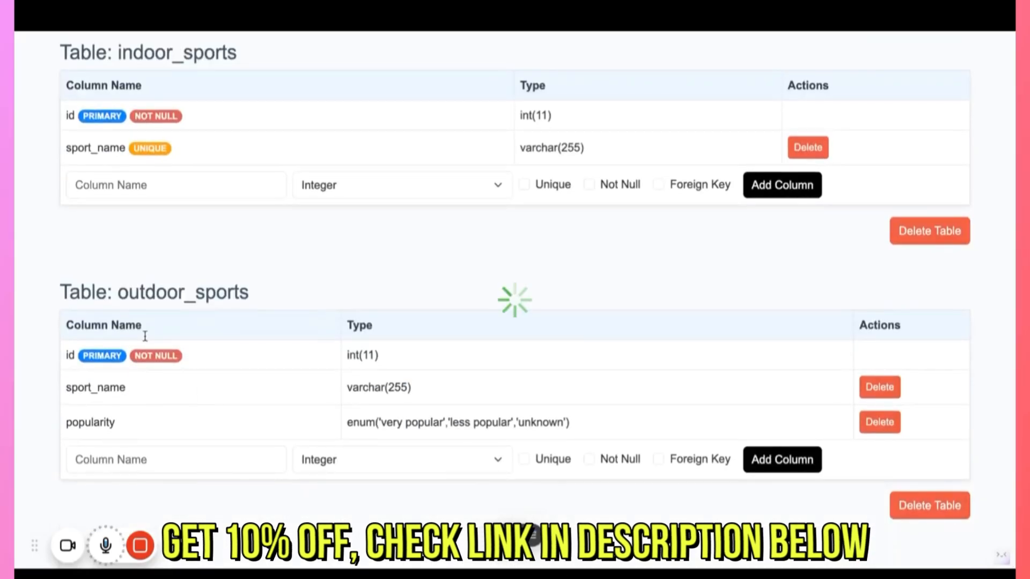
click(161, 188)
text(popularity)
click(348, 186)
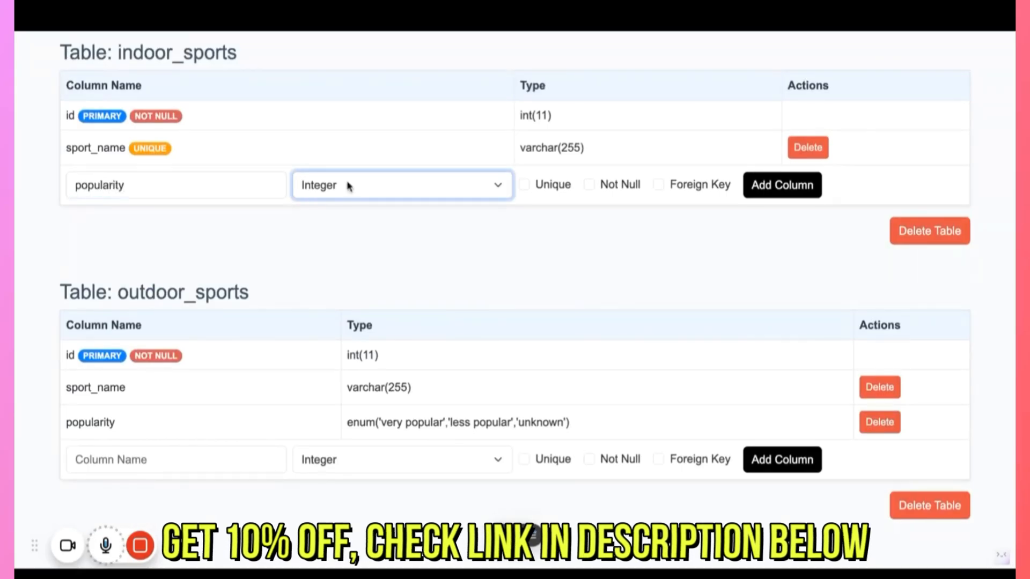
click(434, 411)
drag(383, 423, 444, 425)
key(ctrl+c)
click(454, 183)
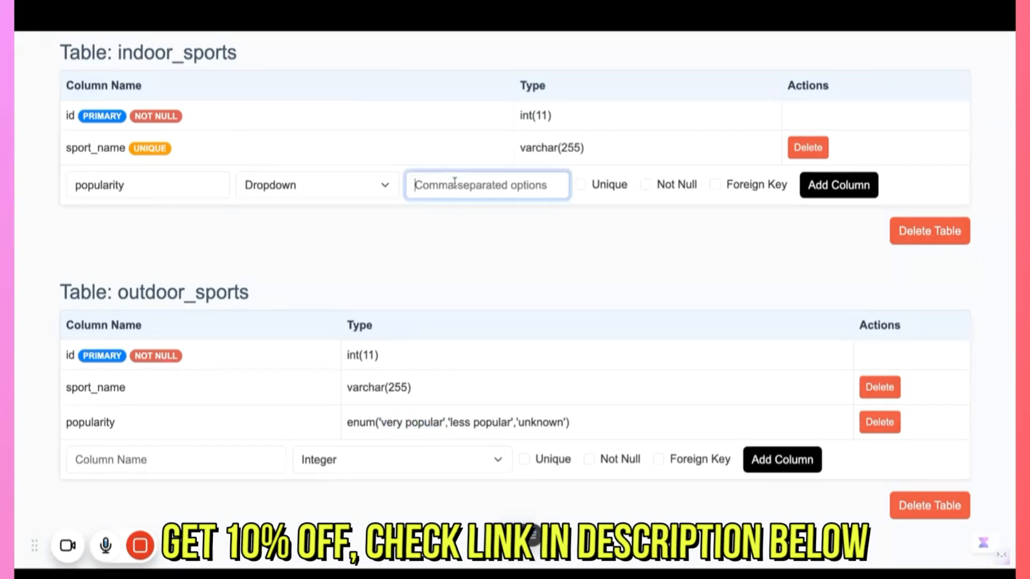
key(ctrl+v)
click(478, 203)
click(650, 207)
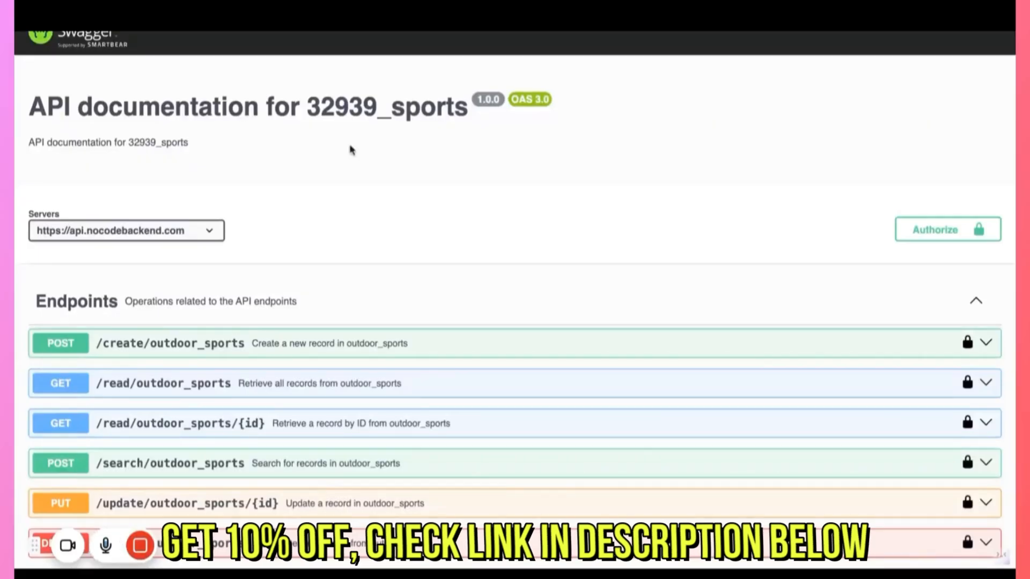
Refresh the sports API documentation and review the endpoints for the indoor_sports and outdoor_sports tables
scroll(315, 154, up, 1)
scroll(267, 299, down, 1)
scroll(269, 302, up, 1)
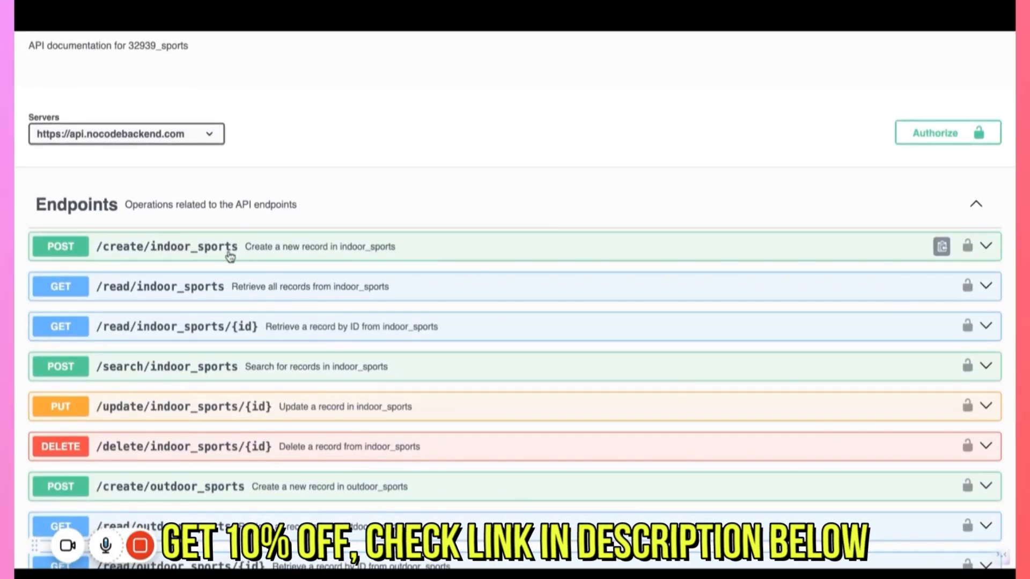
scroll(306, 336, down, 3)
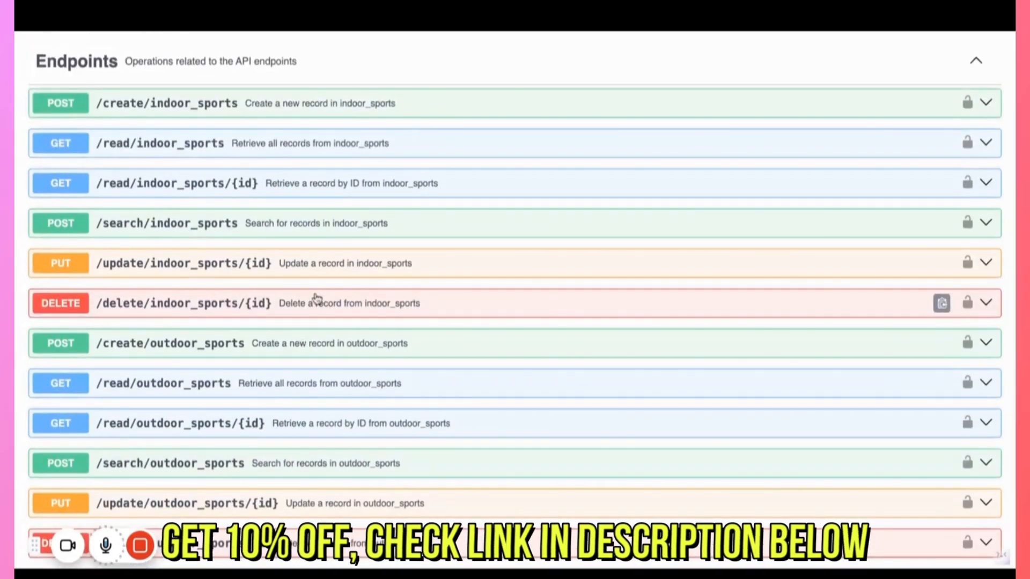
scroll(317, 298, up, 4)
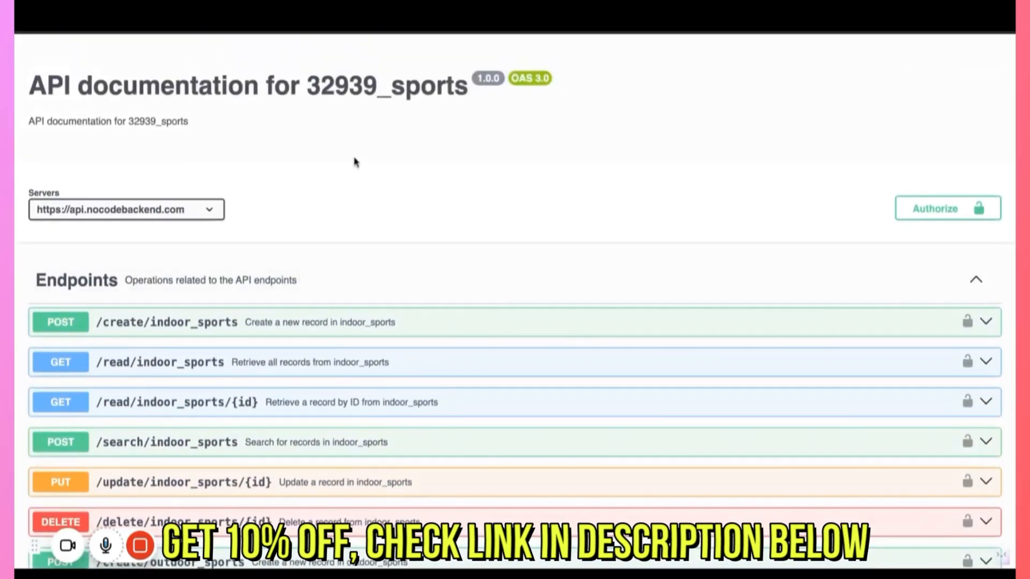
scroll(399, 317, down, 1)
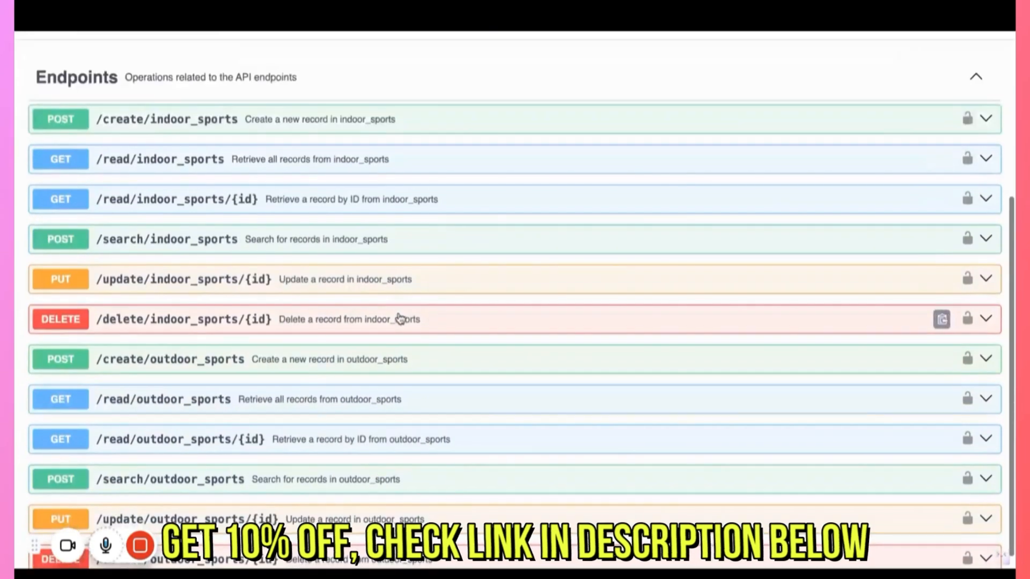
scroll(377, 235, up, 3)
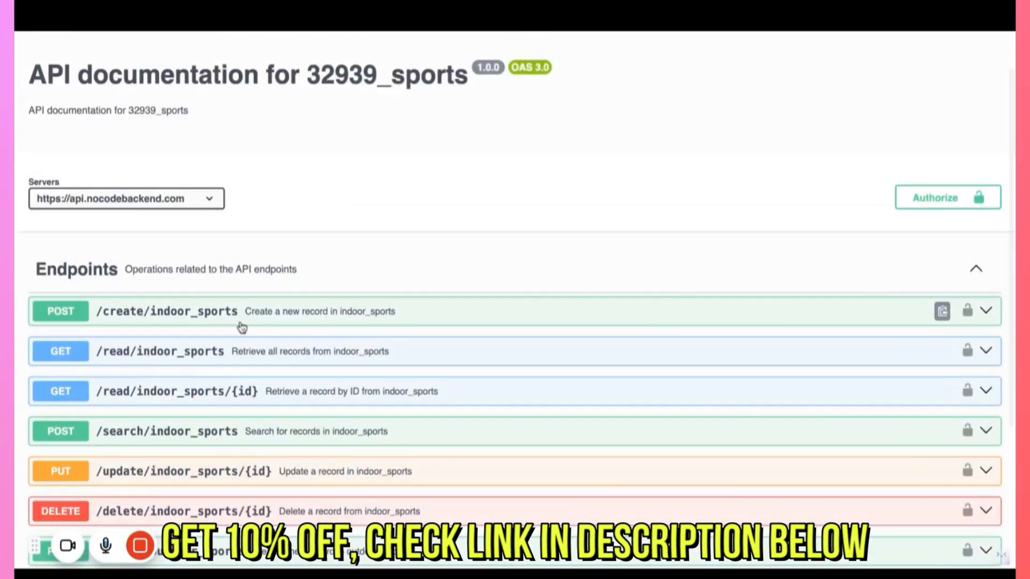
Expand the POST /create/indoor_sports endpoint, examine its parameters and example request body, and collapse it again
click(242, 302)
scroll(246, 294, down, 4)
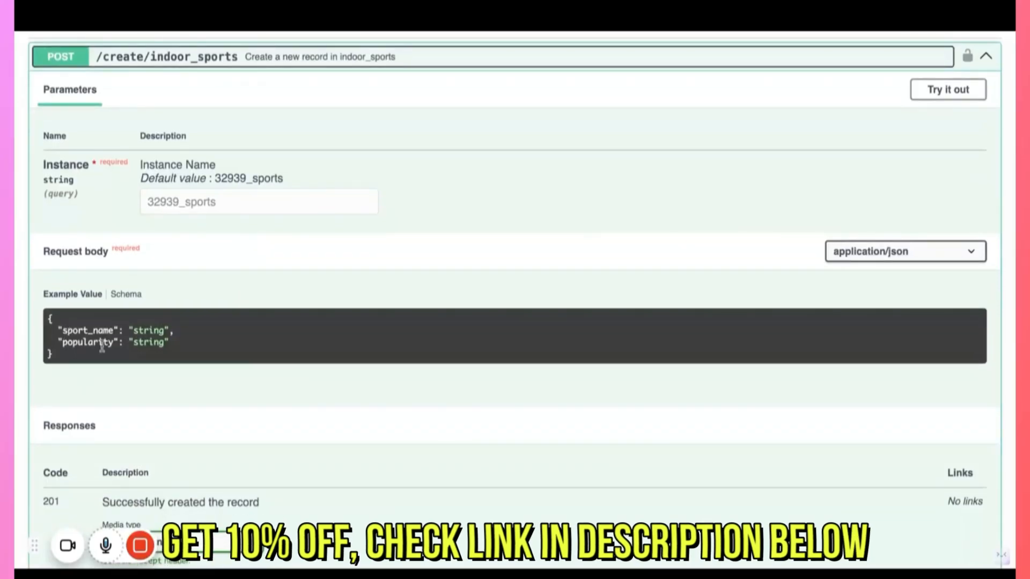
scroll(214, 247, up, 3)
click(241, 239)
scroll(241, 245, down, 2)
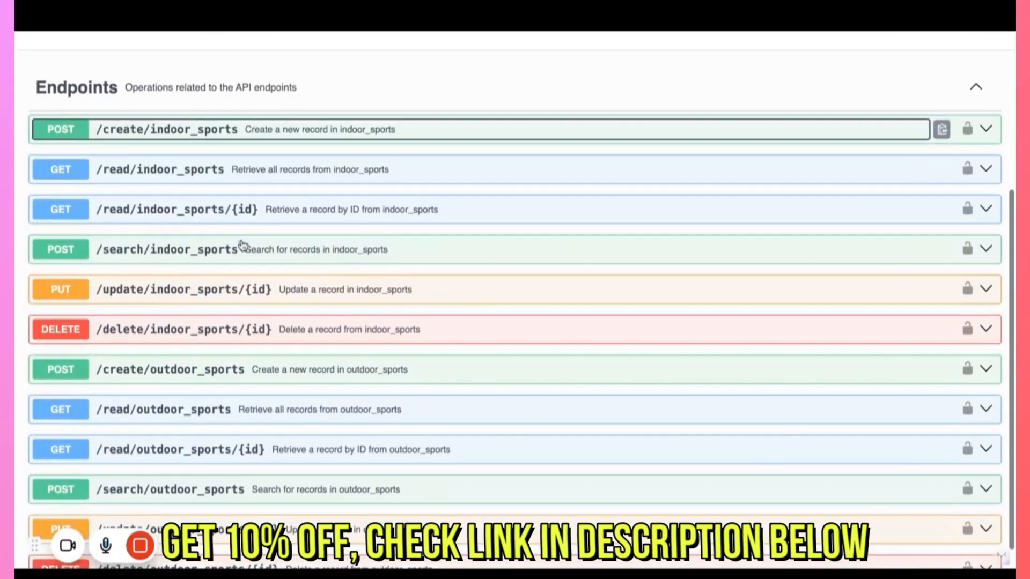